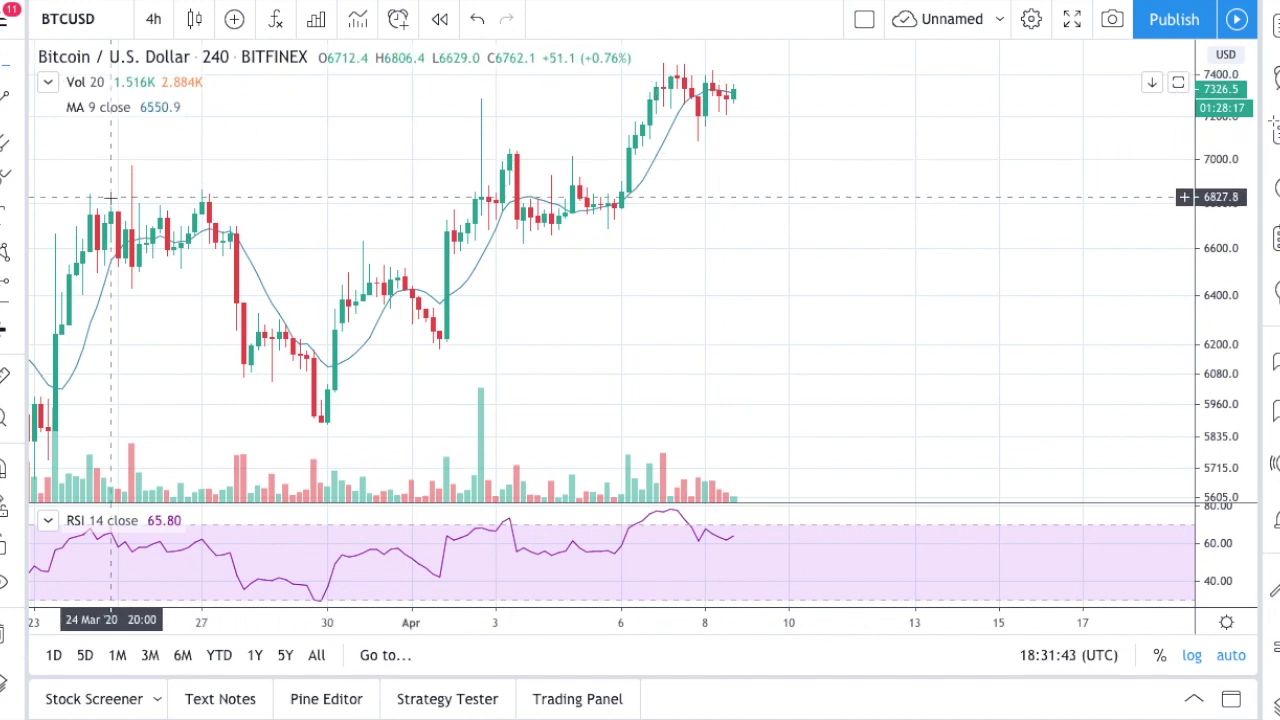
# Step: Draw a horizontal line on the Bitcoin chart at the 7393.7 price level
pyautogui.click(17, 103)
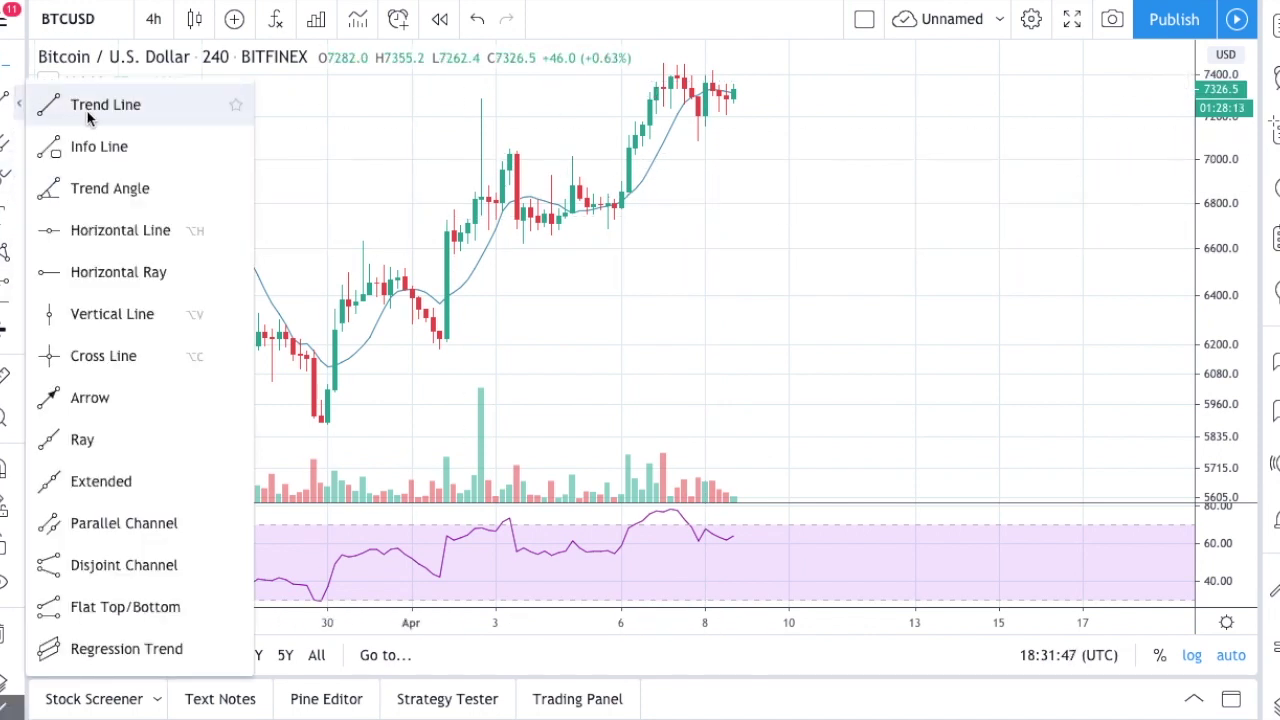
pyautogui.click(89, 230)
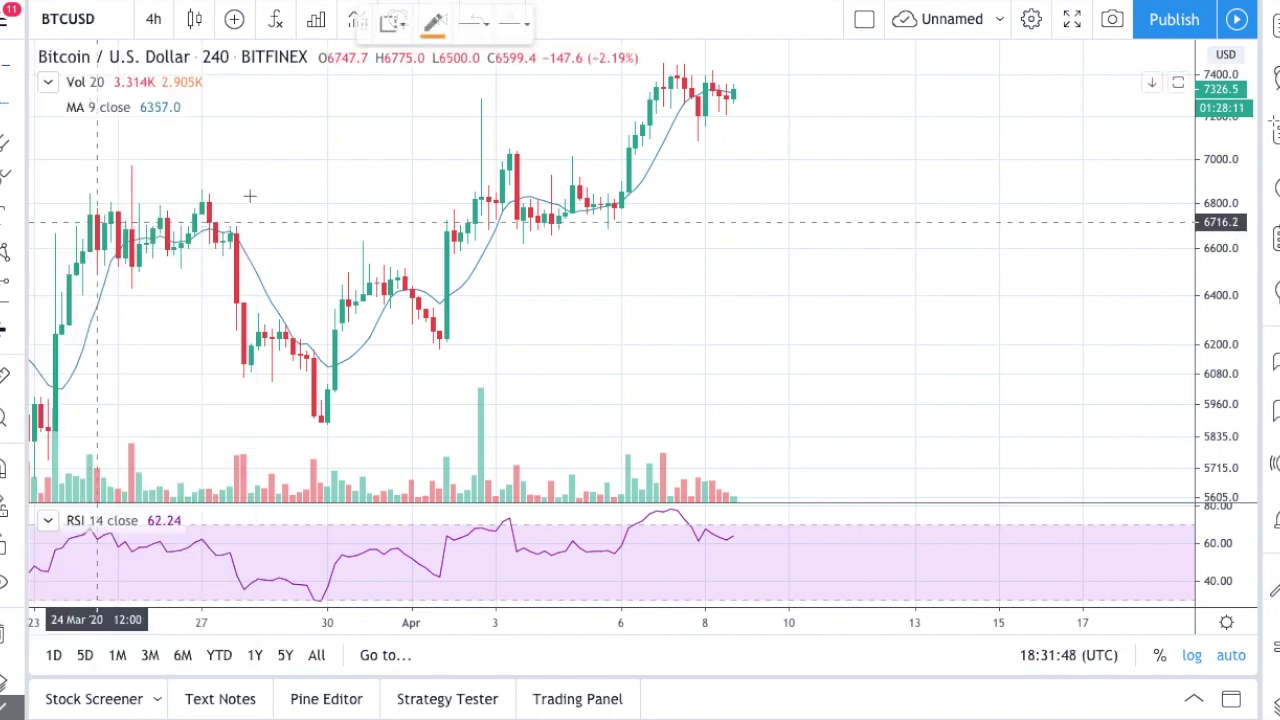
pyautogui.click(763, 75)
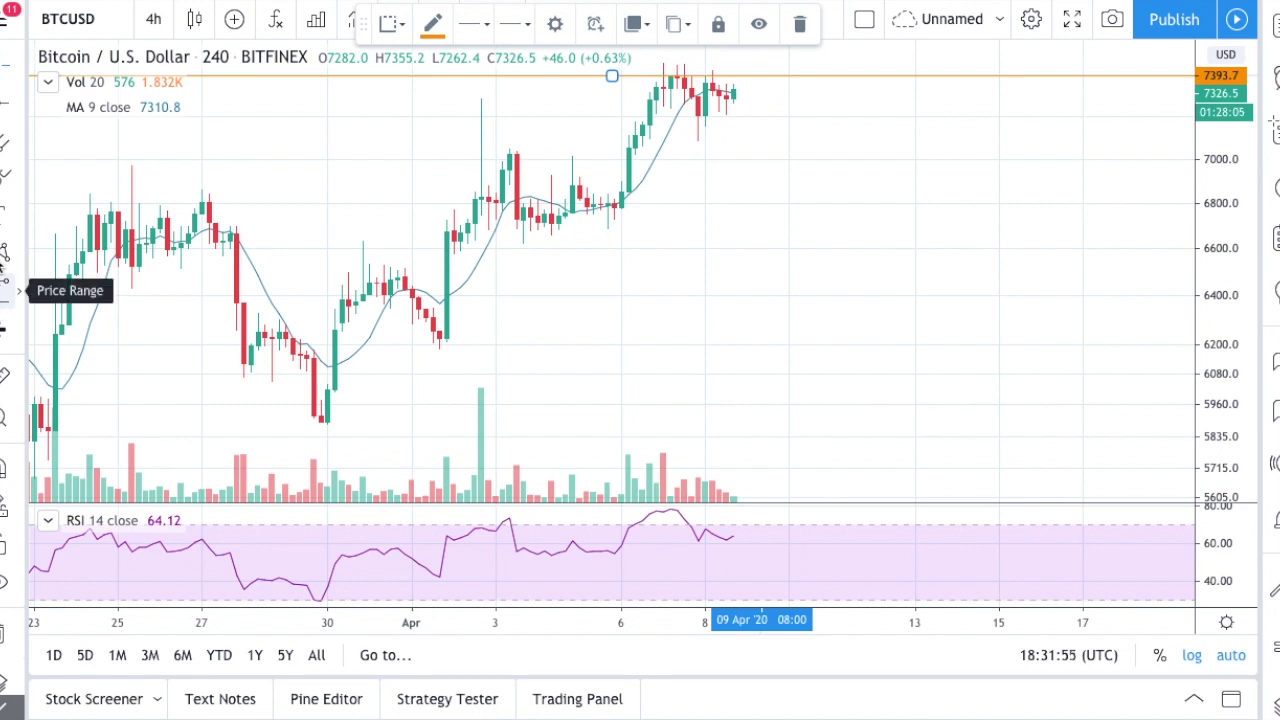
# Step: Place a second horizontal line near 7164, then bring up the chart interval choices
pyautogui.click(6, 102)
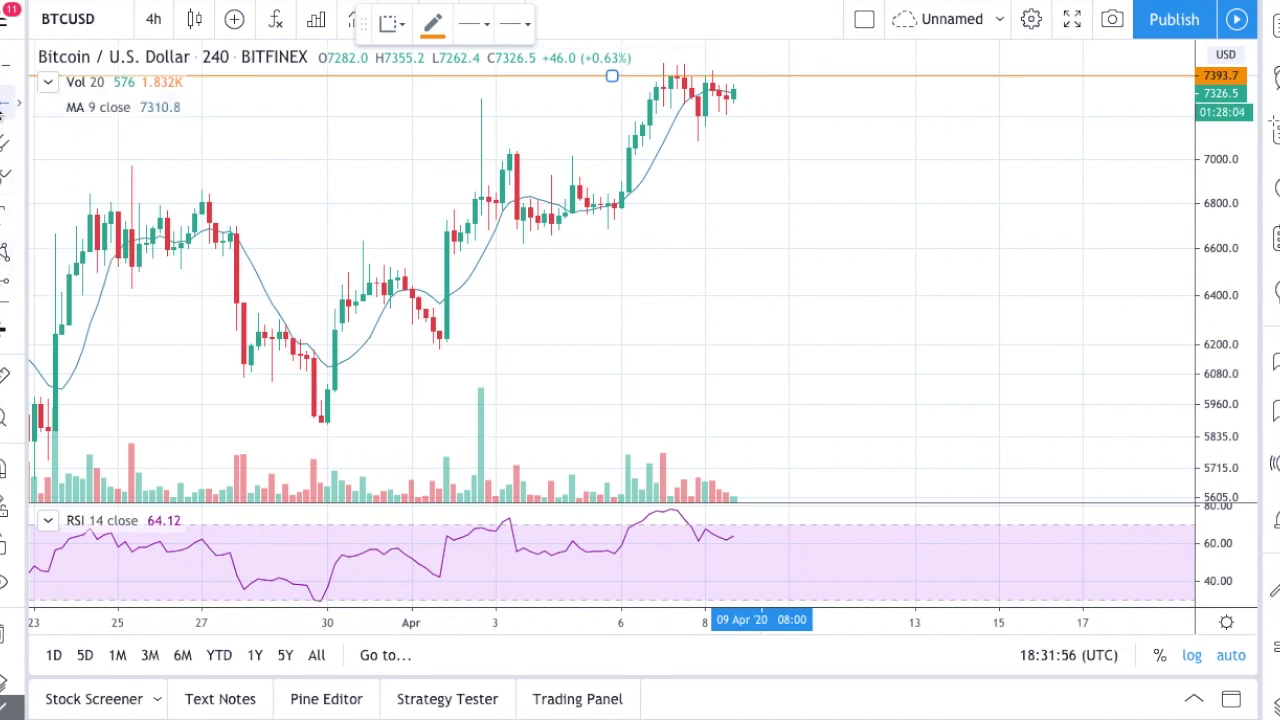
pyautogui.click(749, 123)
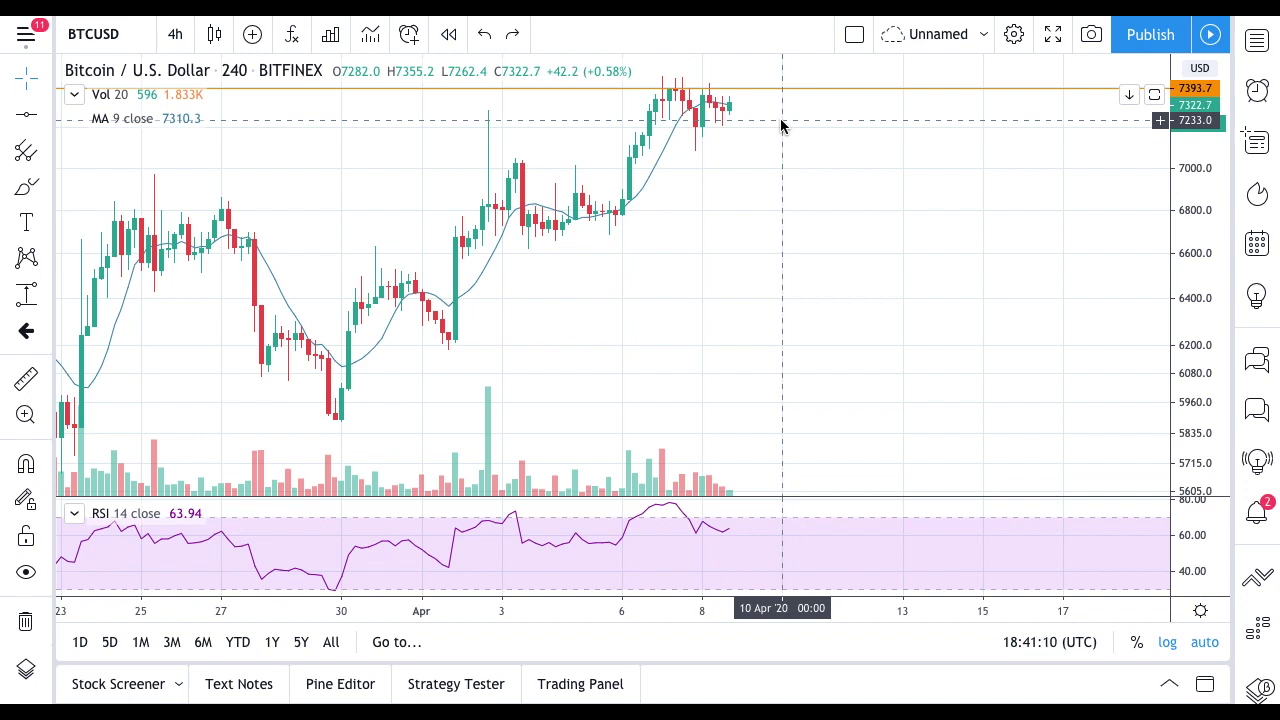
pyautogui.click(175, 34)
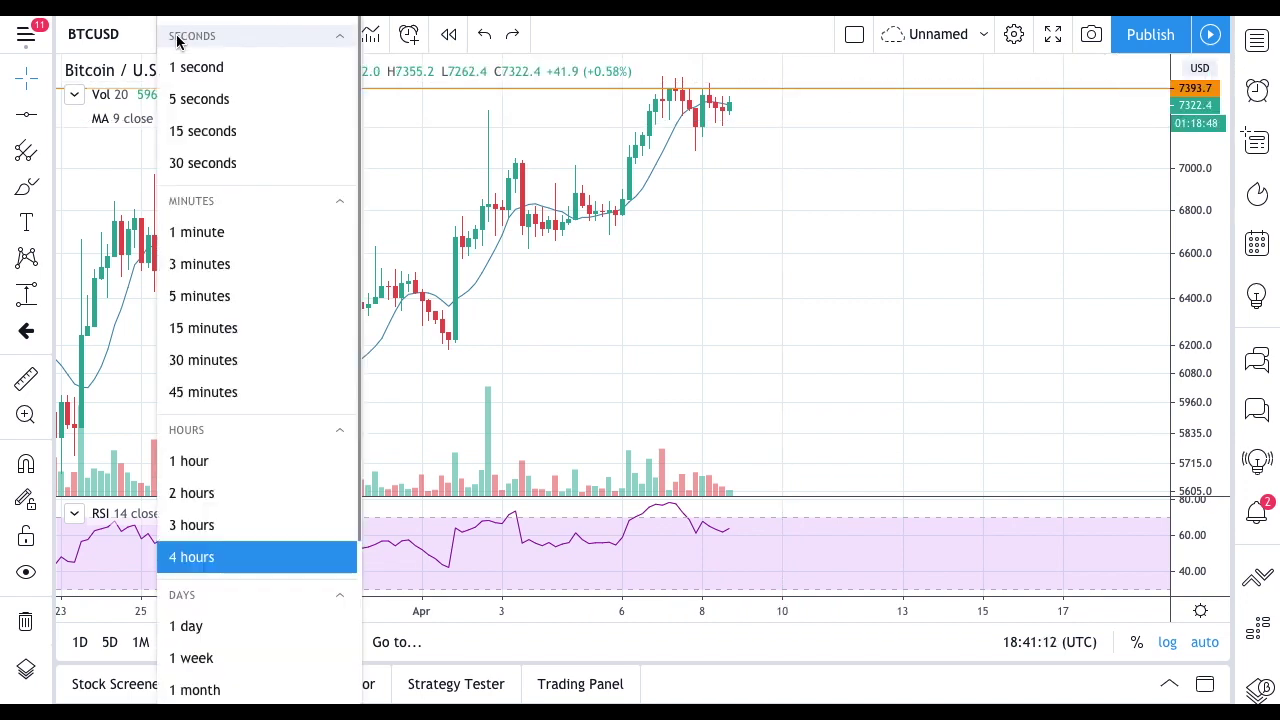
# Step: Change the Bitcoin chart interval from 4h to 15-minute candles
pyautogui.click(176, 340)
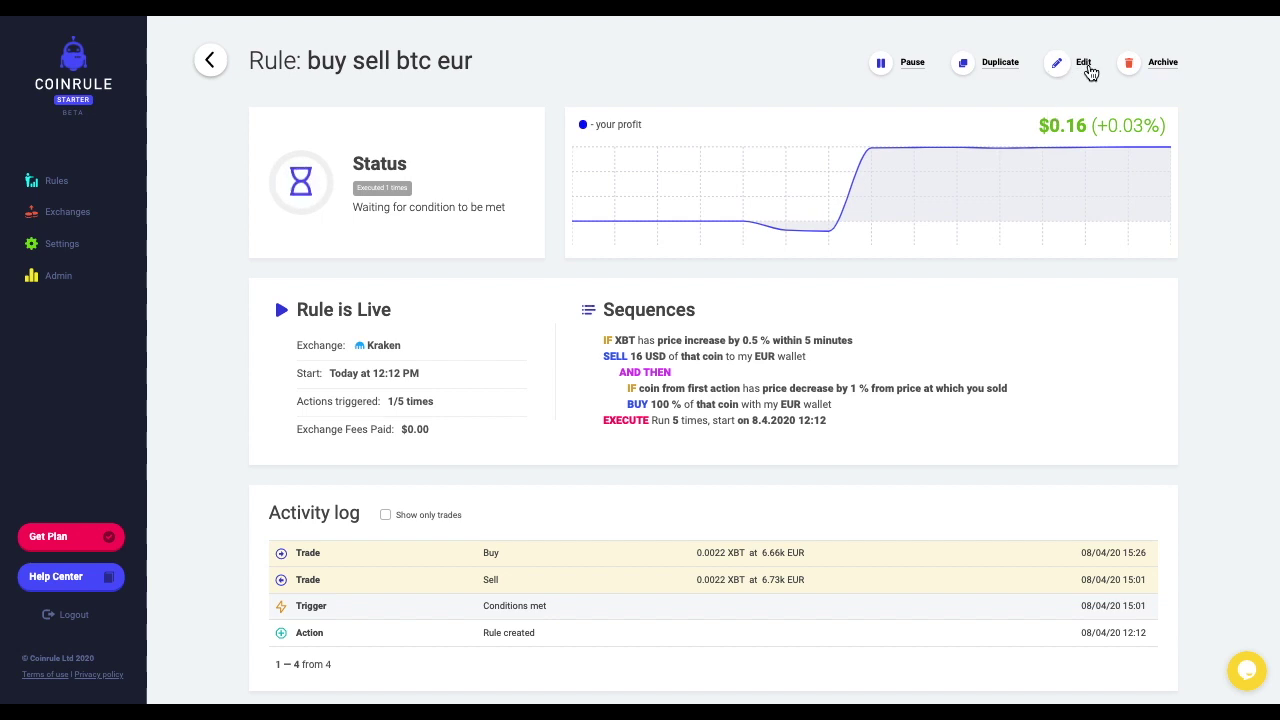
# Step: Open the live Kraken rule 'buy sell btc eur' in edit mode
pyautogui.click(1086, 64)
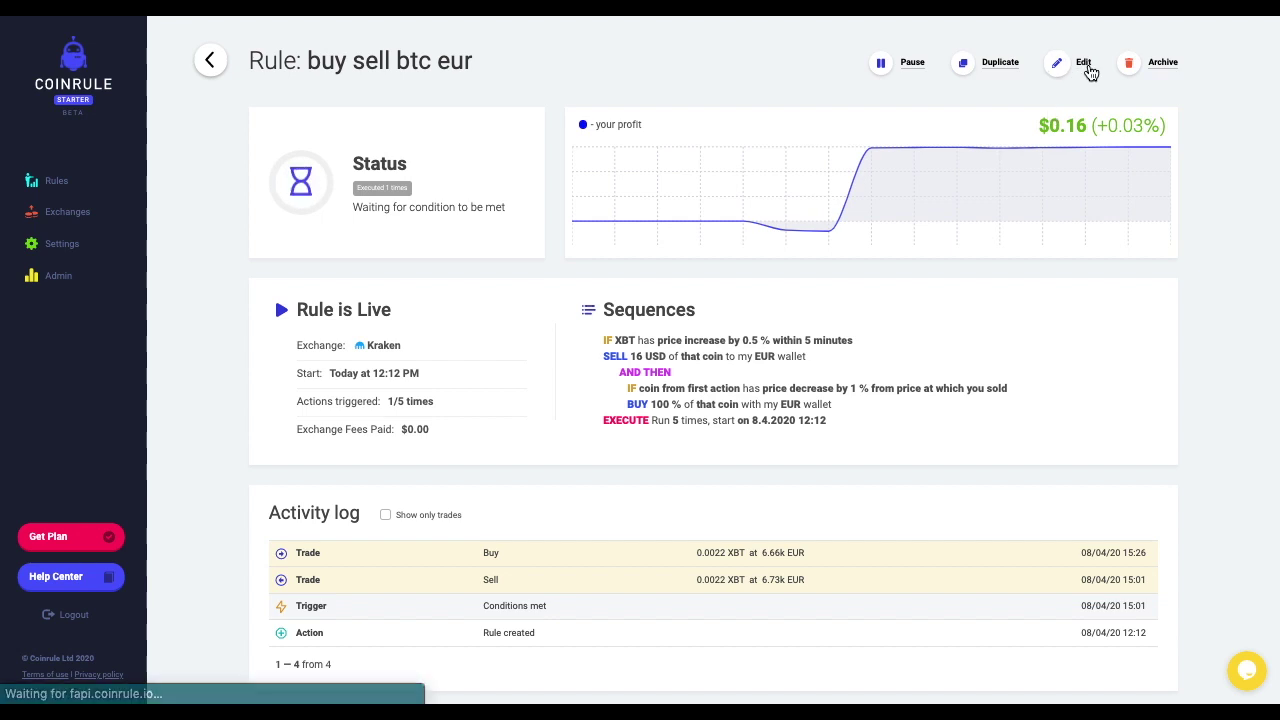
# Step: Scroll down the Edit Rule page to review the 0.5% rise trigger, sell and buy-back blocks
pyautogui.scroll(-3, 772, 378)
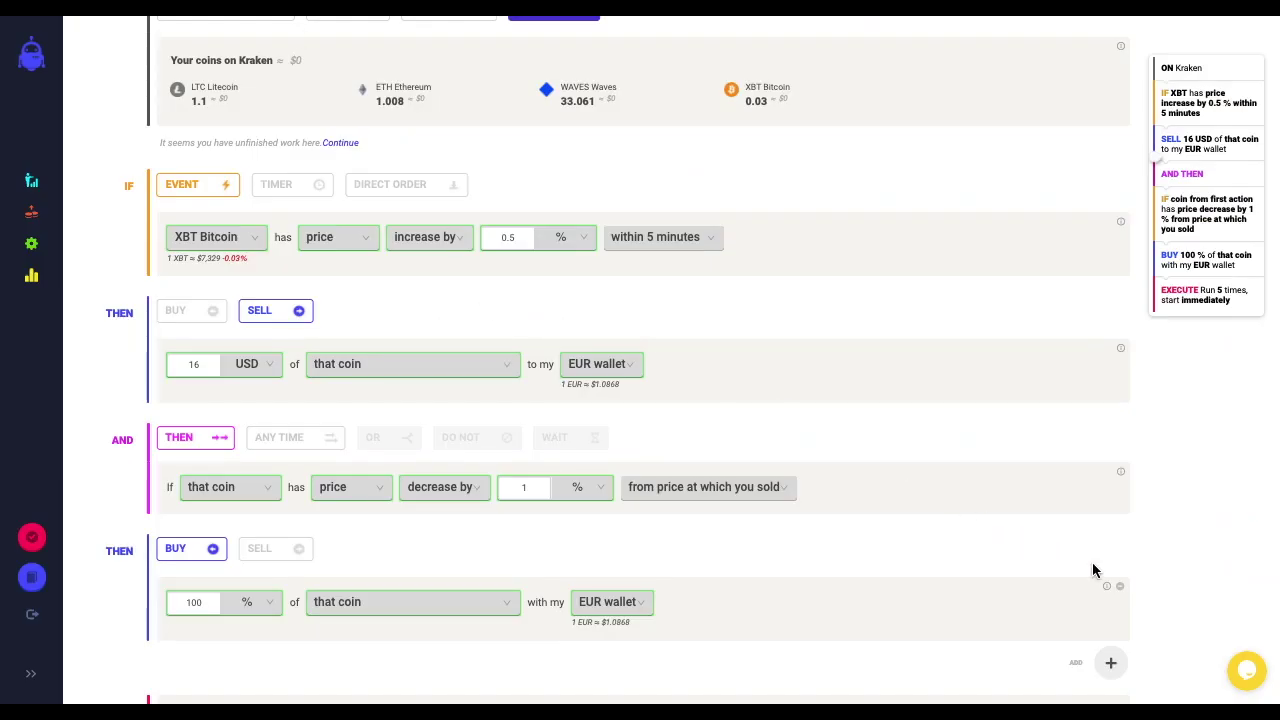
# Step: Delete the buy-back action, price-drop condition and sell action blocks from the rule
pyautogui.click(1120, 586)
pyautogui.click(1119, 472)
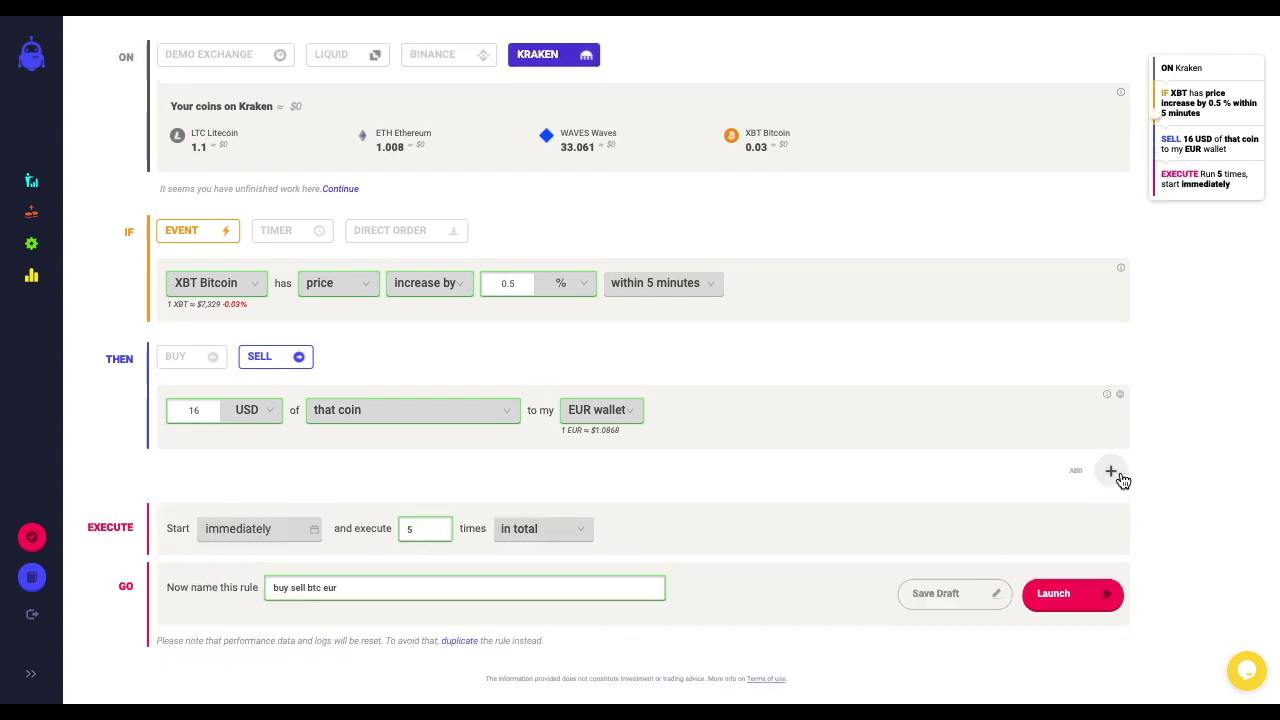
pyautogui.click(1120, 394)
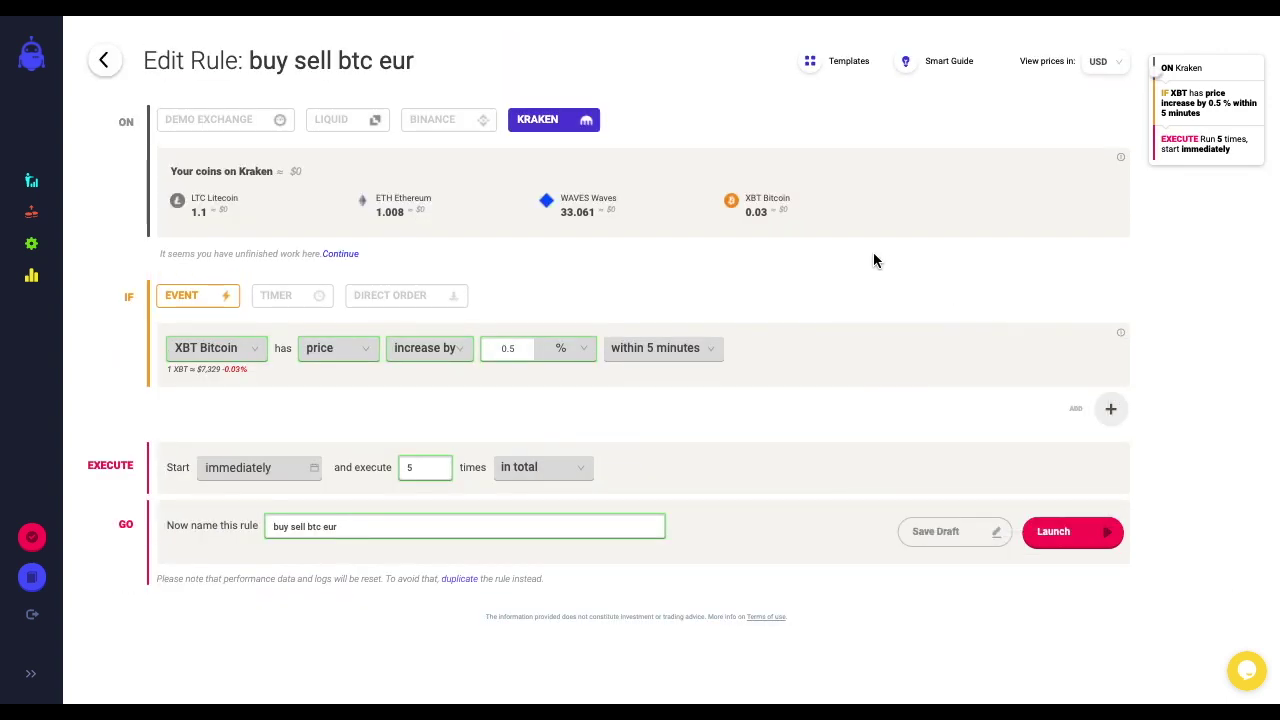
# Step: Add an IF condition that the coin's price is lower than 7400 USD
pyautogui.click(1110, 408)
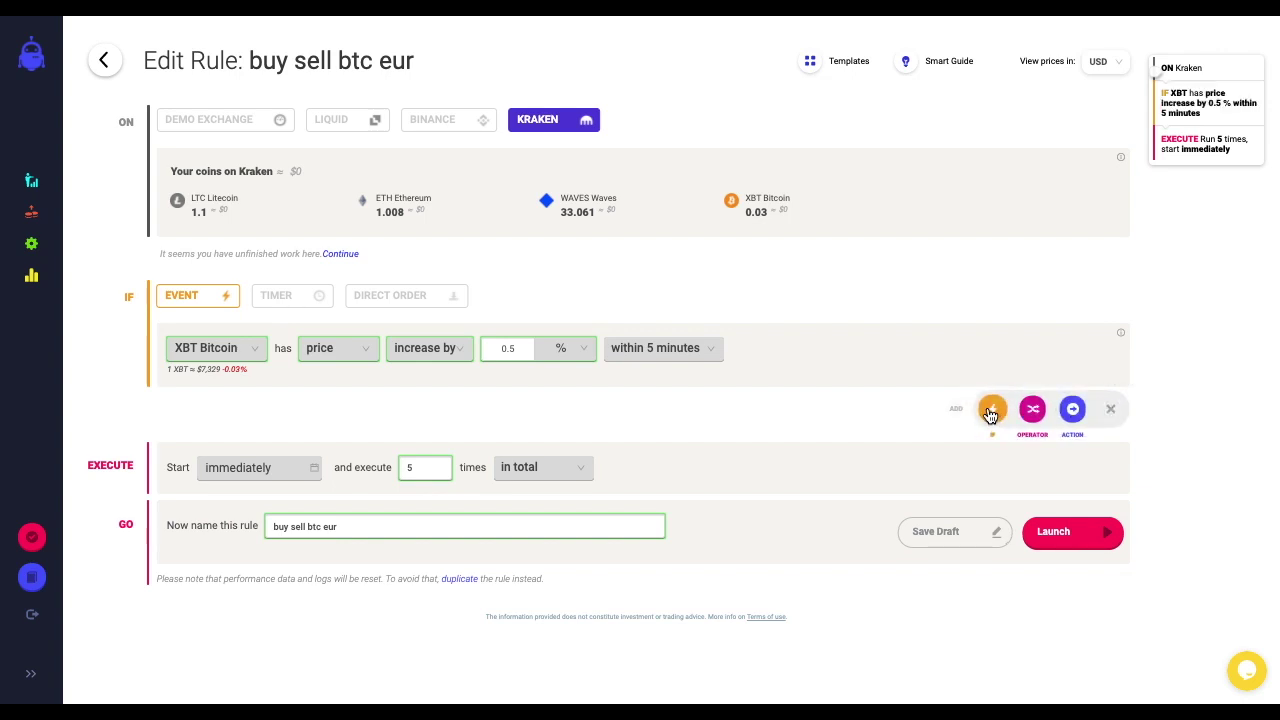
pyautogui.click(990, 412)
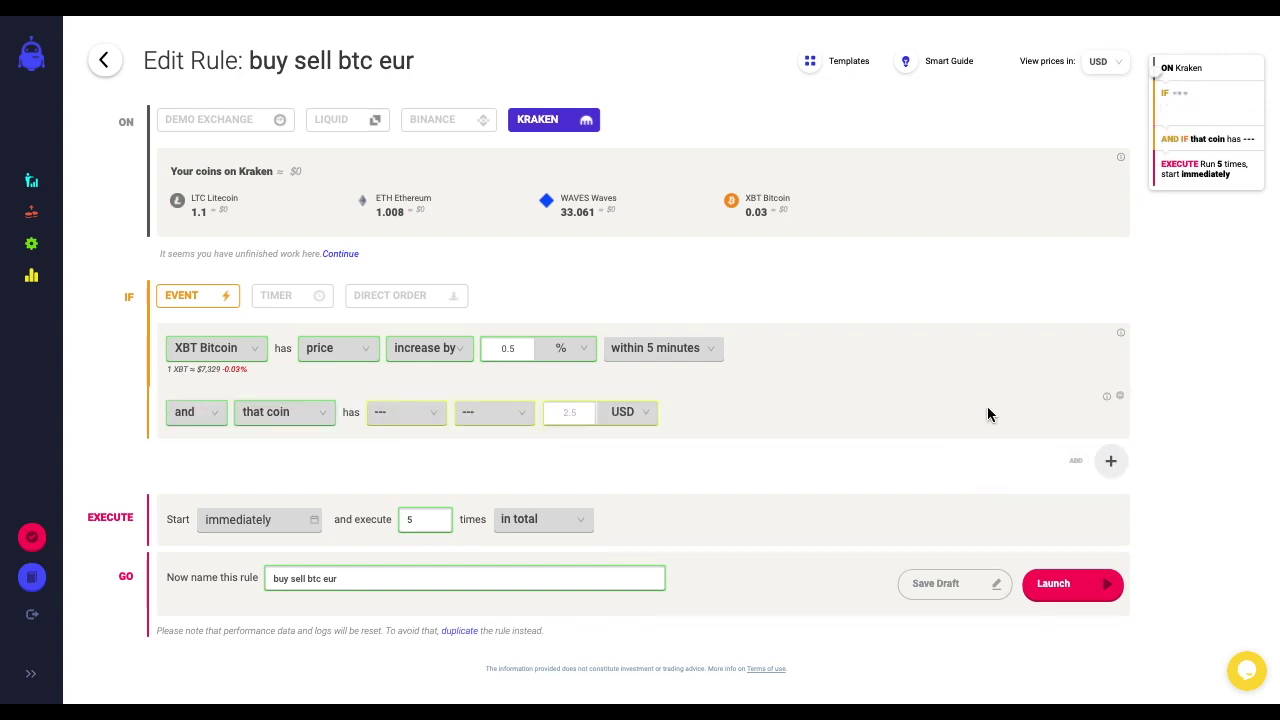
pyautogui.click(293, 414)
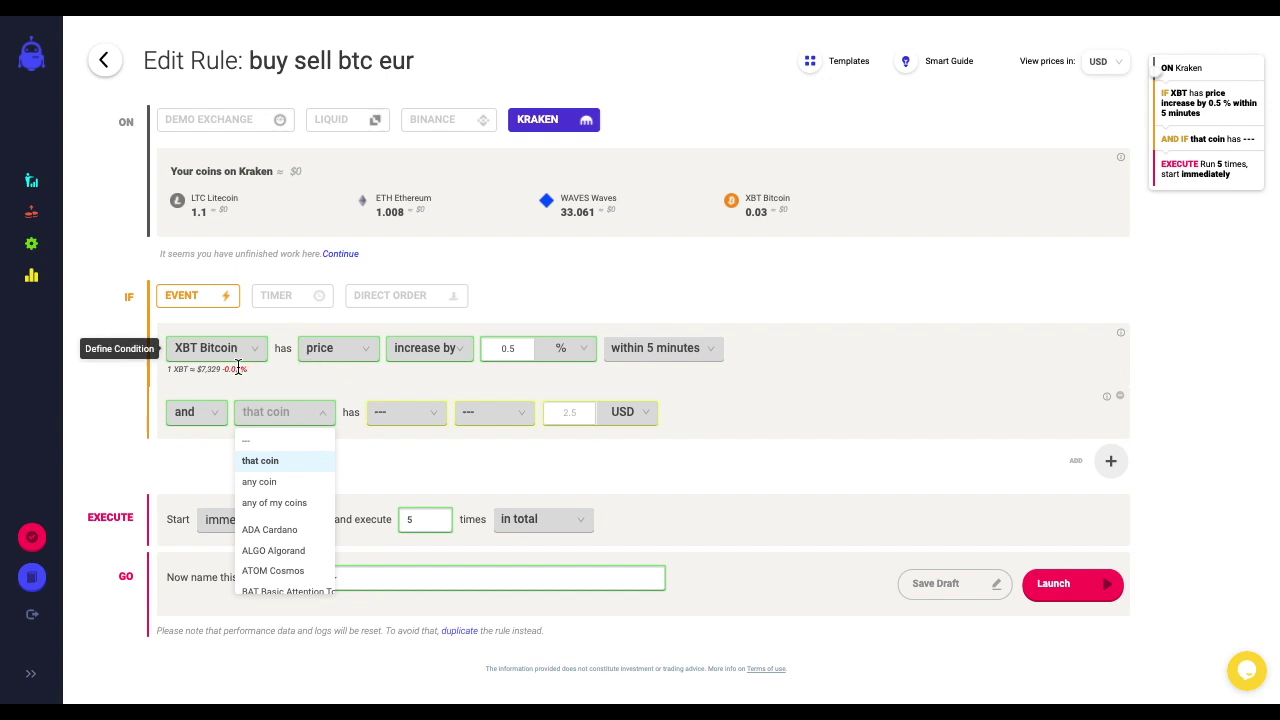
pyautogui.click(268, 462)
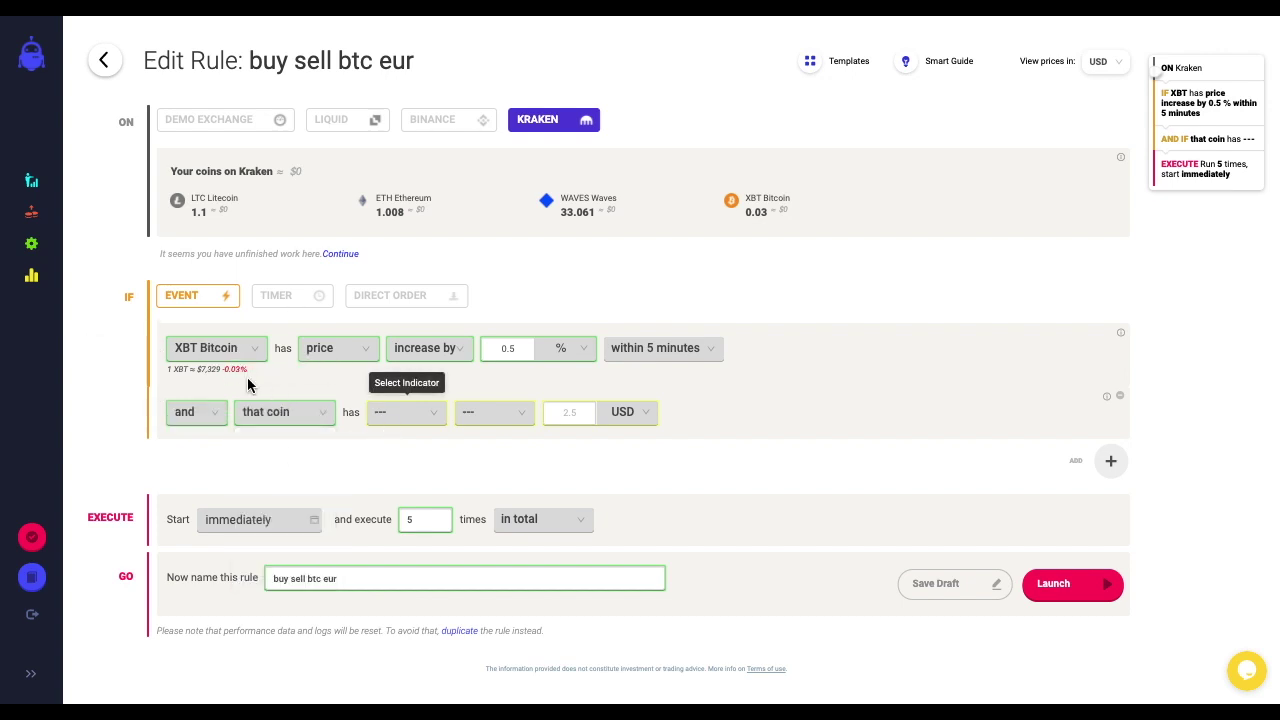
pyautogui.click(413, 422)
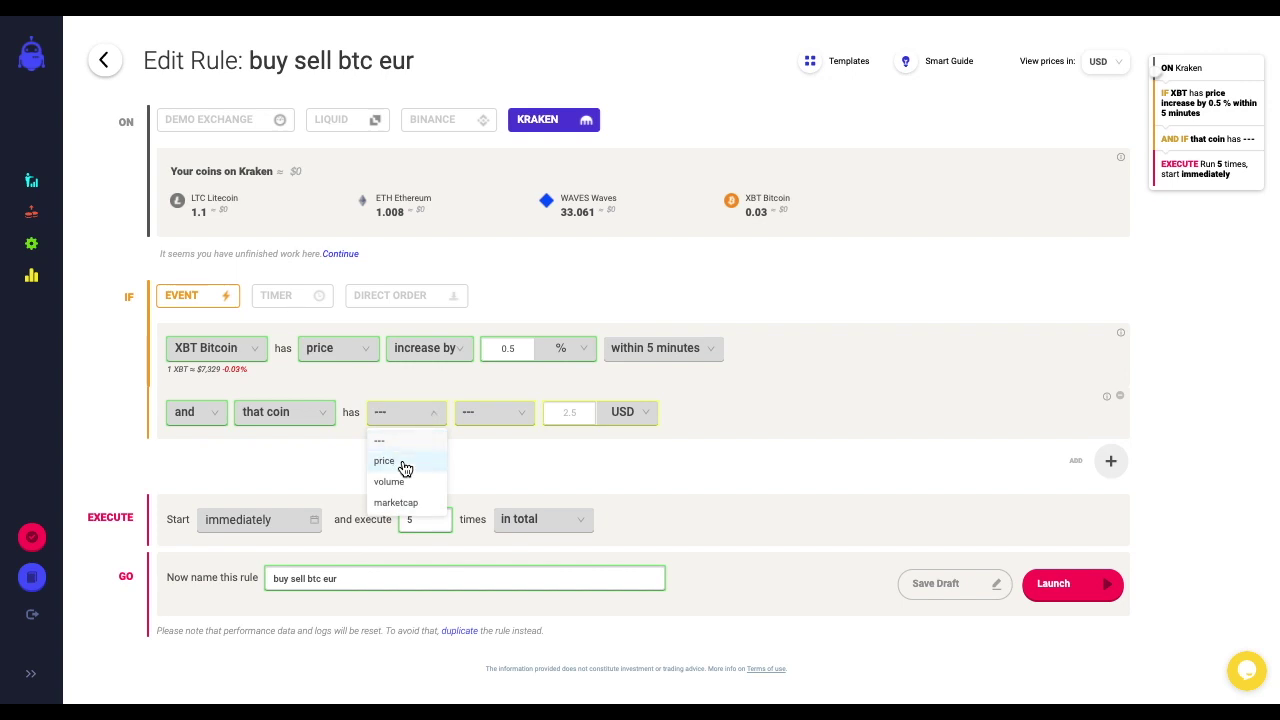
pyautogui.click(403, 462)
pyautogui.click(505, 421)
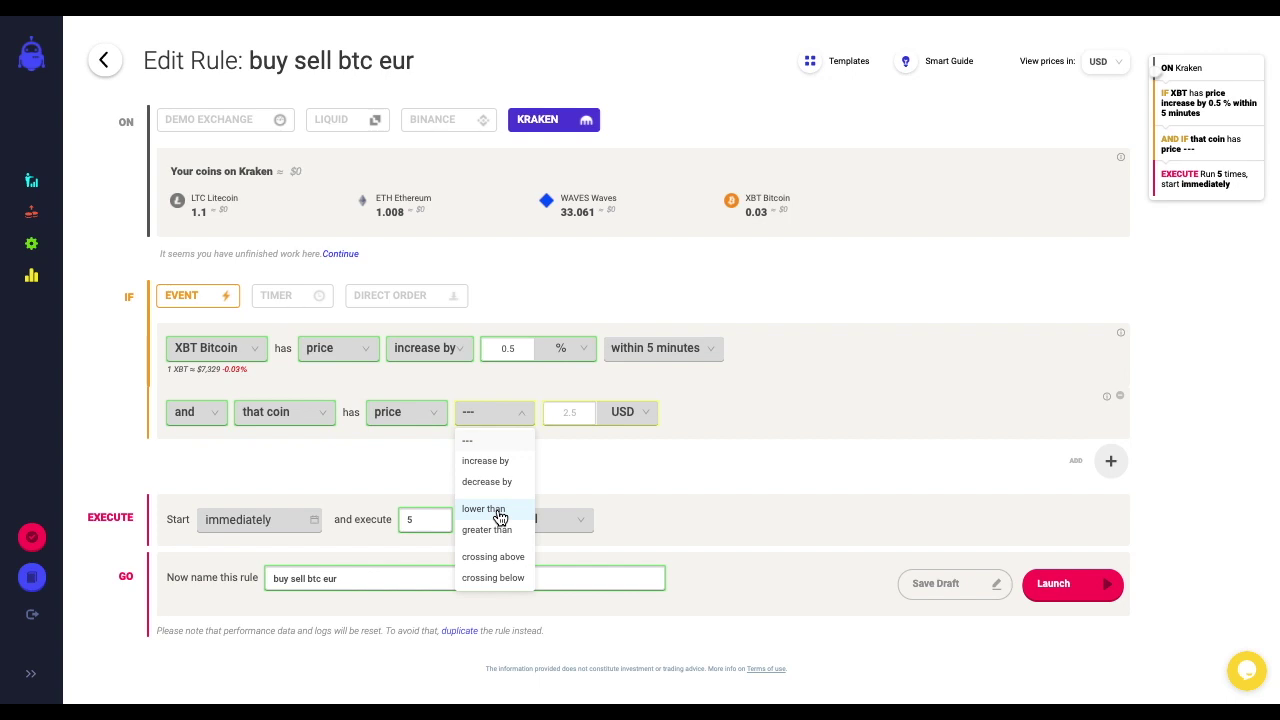
pyautogui.click(500, 512)
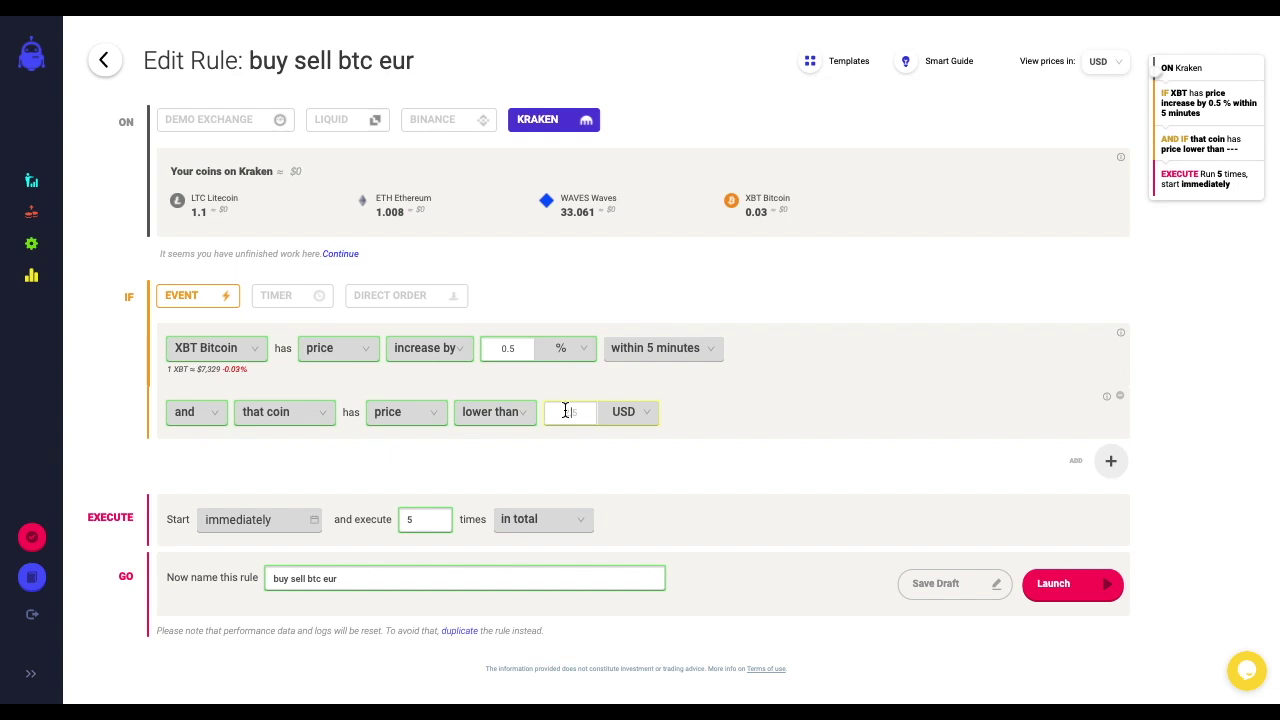
pyautogui.write('74')
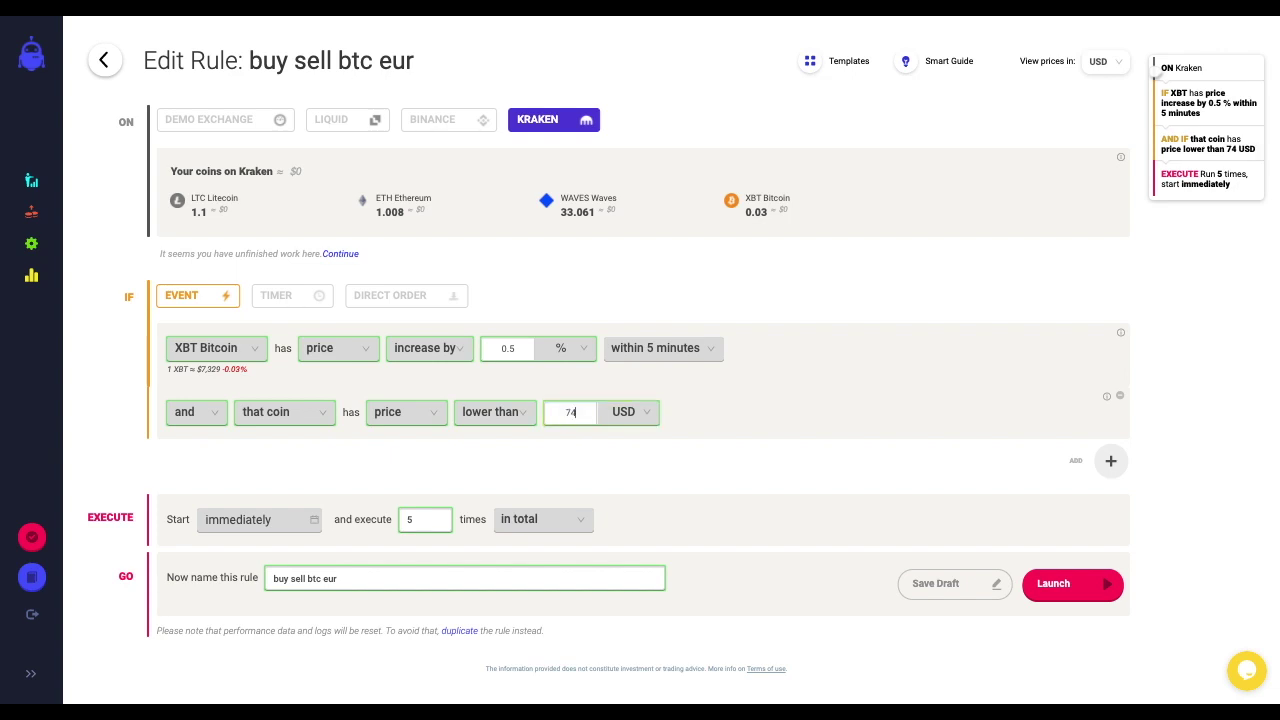
pyautogui.write('00')
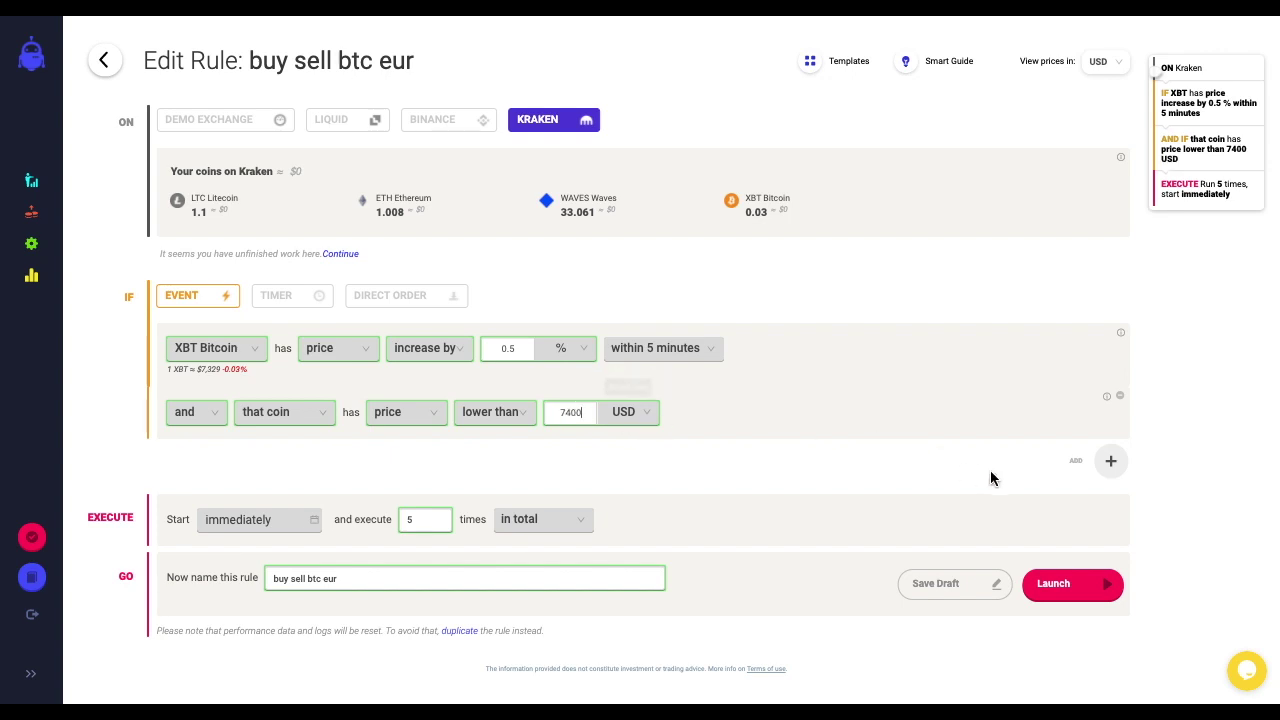
# Step: Add a SELL action of 20 USD of that coin into the EUR wallet, removing a stray 5-minute wait block
pyautogui.click(1110, 463)
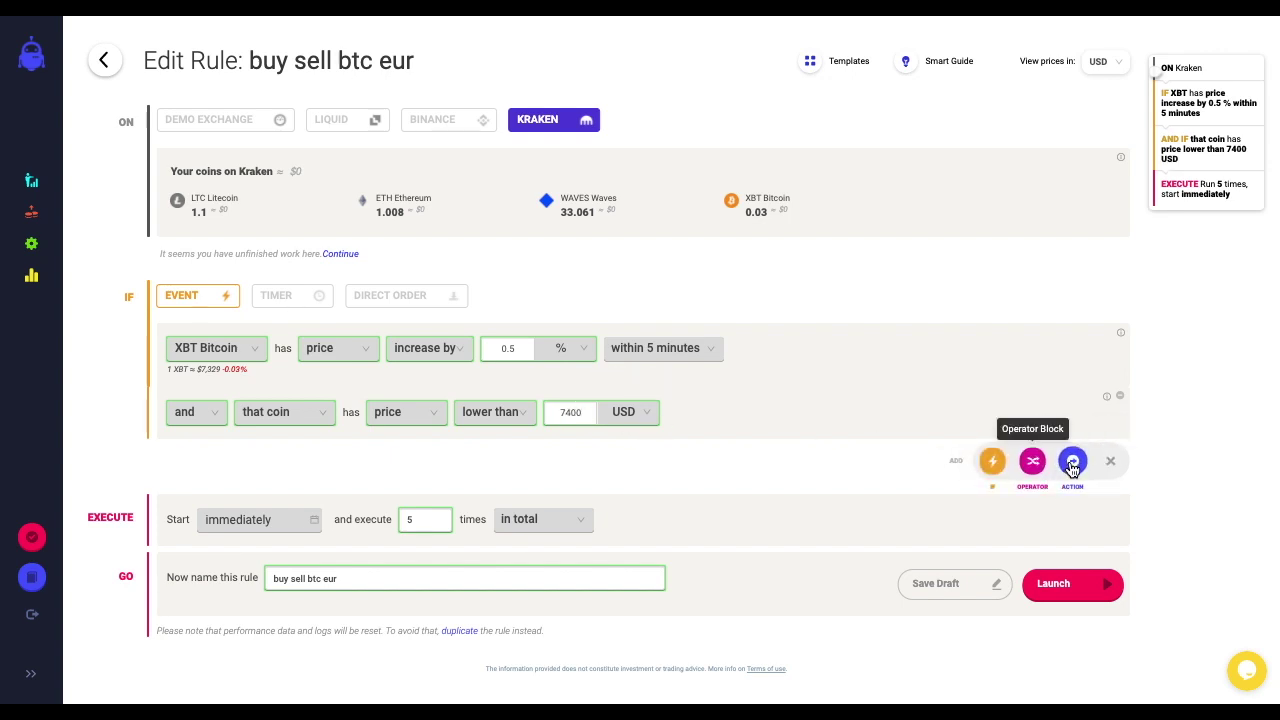
pyautogui.click(1033, 463)
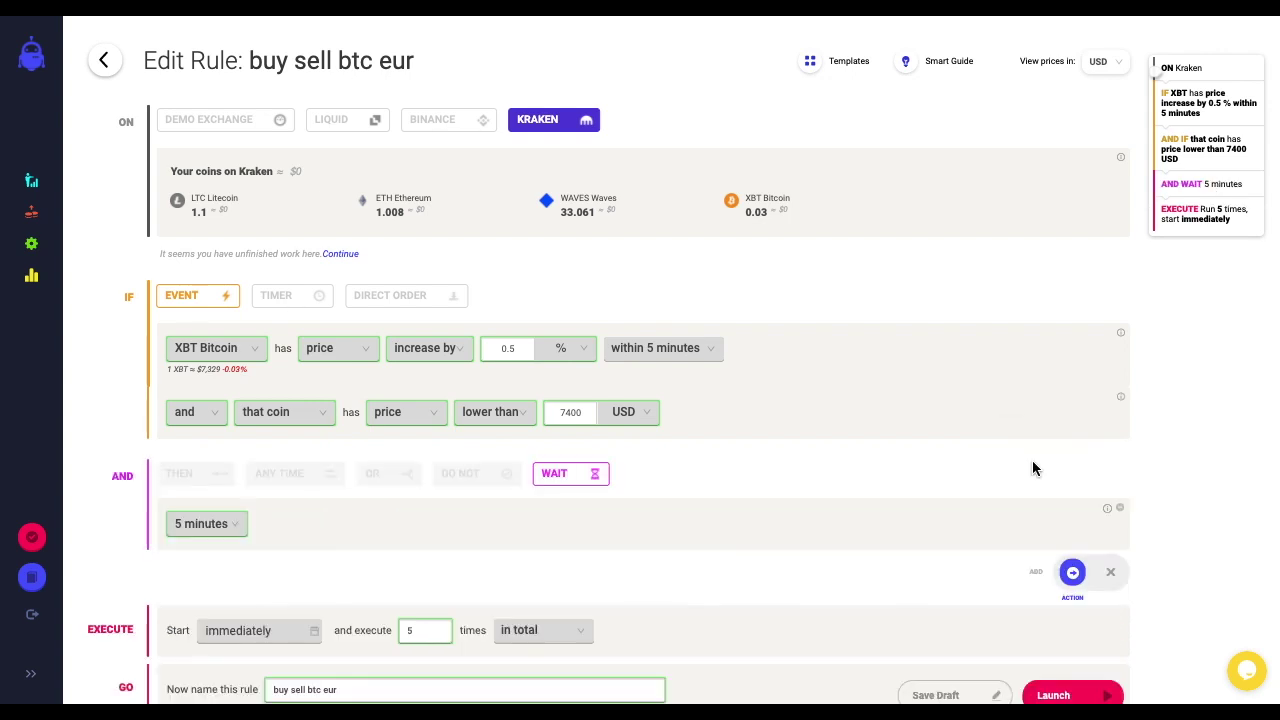
pyautogui.click(1120, 508)
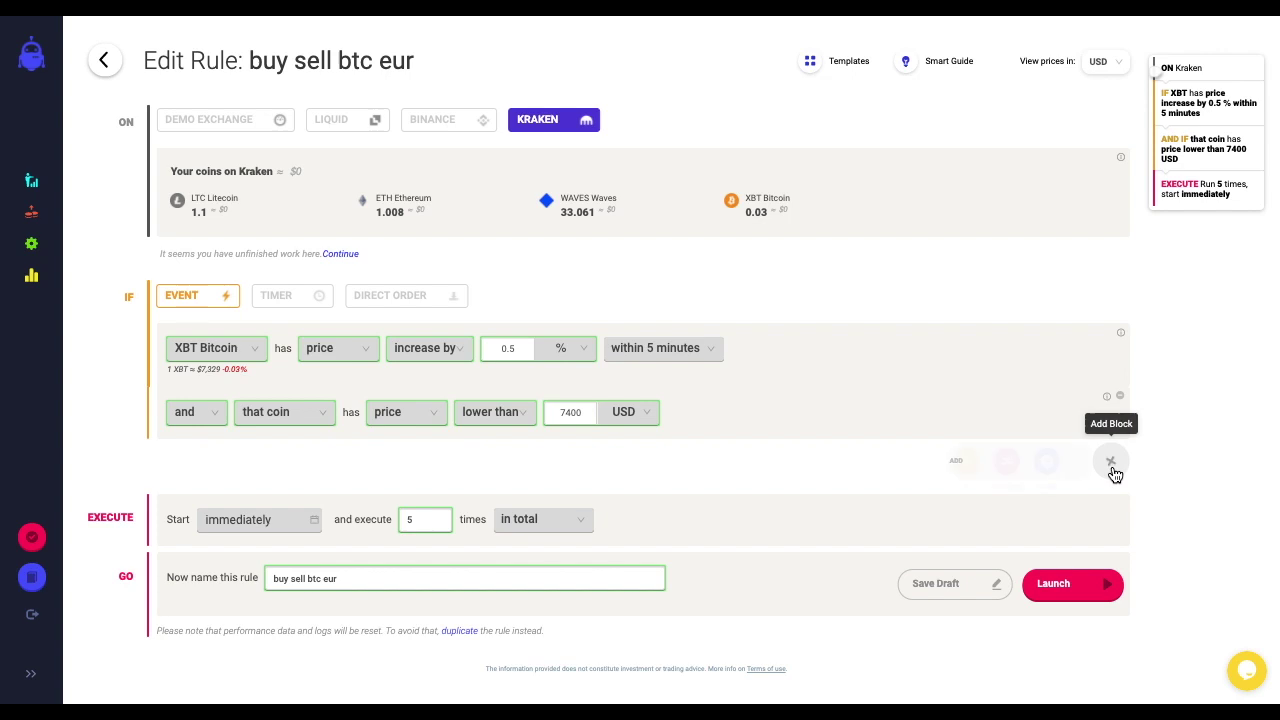
pyautogui.click(1110, 463)
pyautogui.click(1074, 461)
pyautogui.scroll(-1, 444, 540)
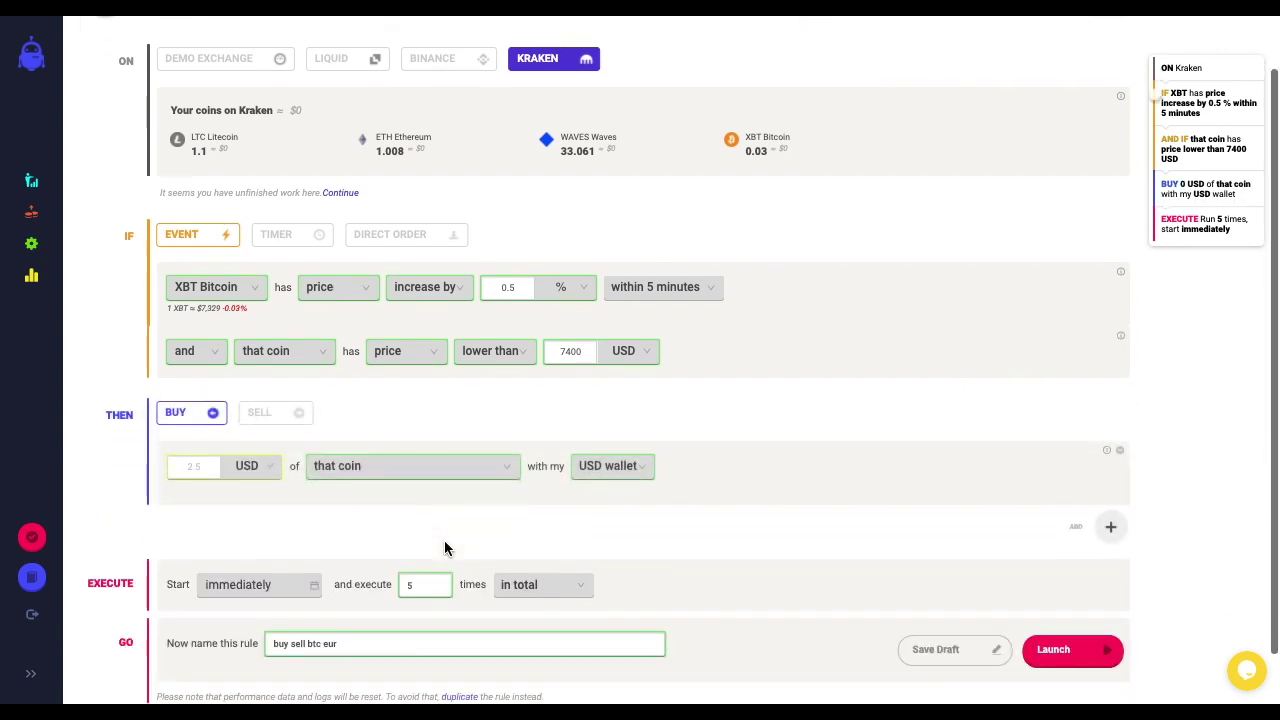
pyautogui.click(276, 412)
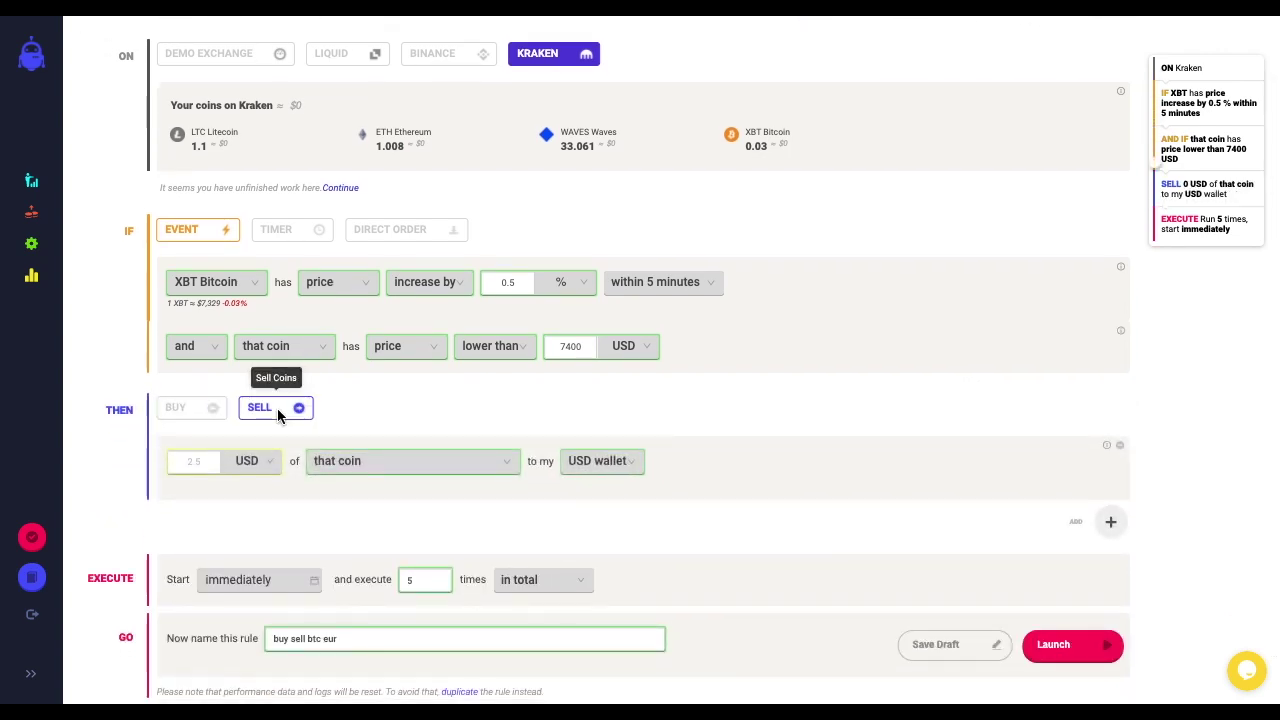
pyautogui.click(197, 460)
pyautogui.write('20')
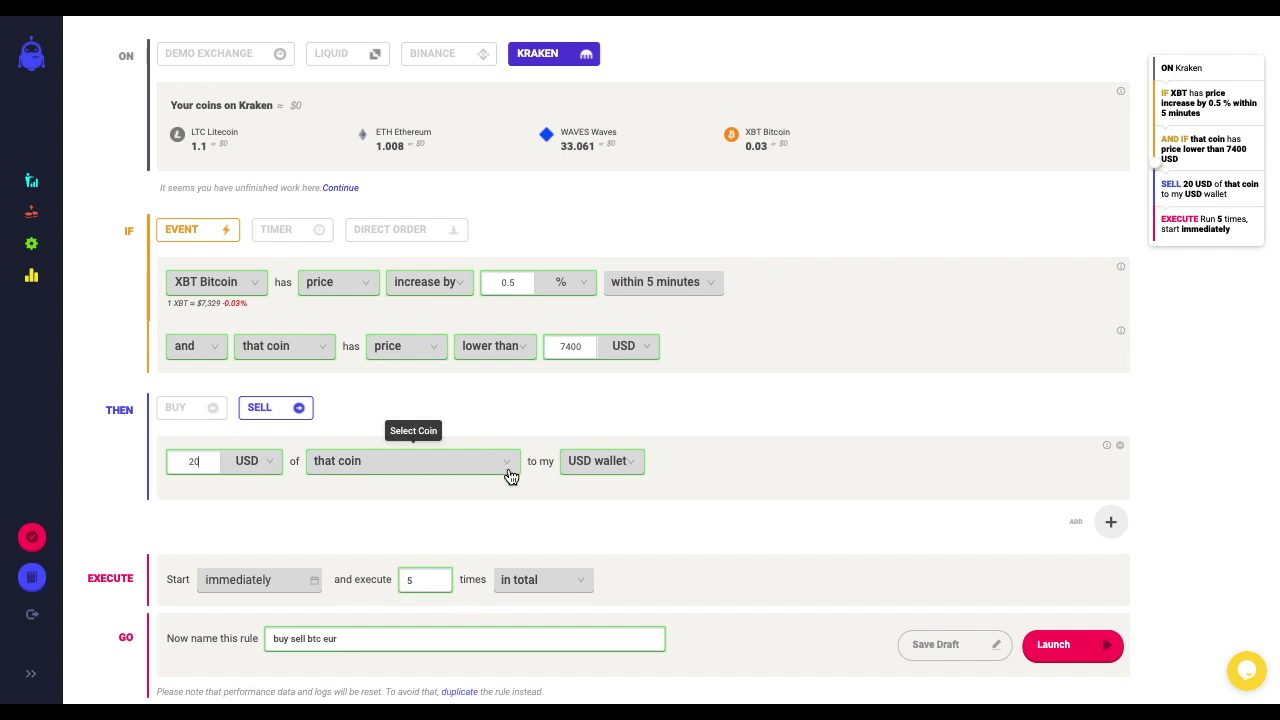
pyautogui.click(626, 460)
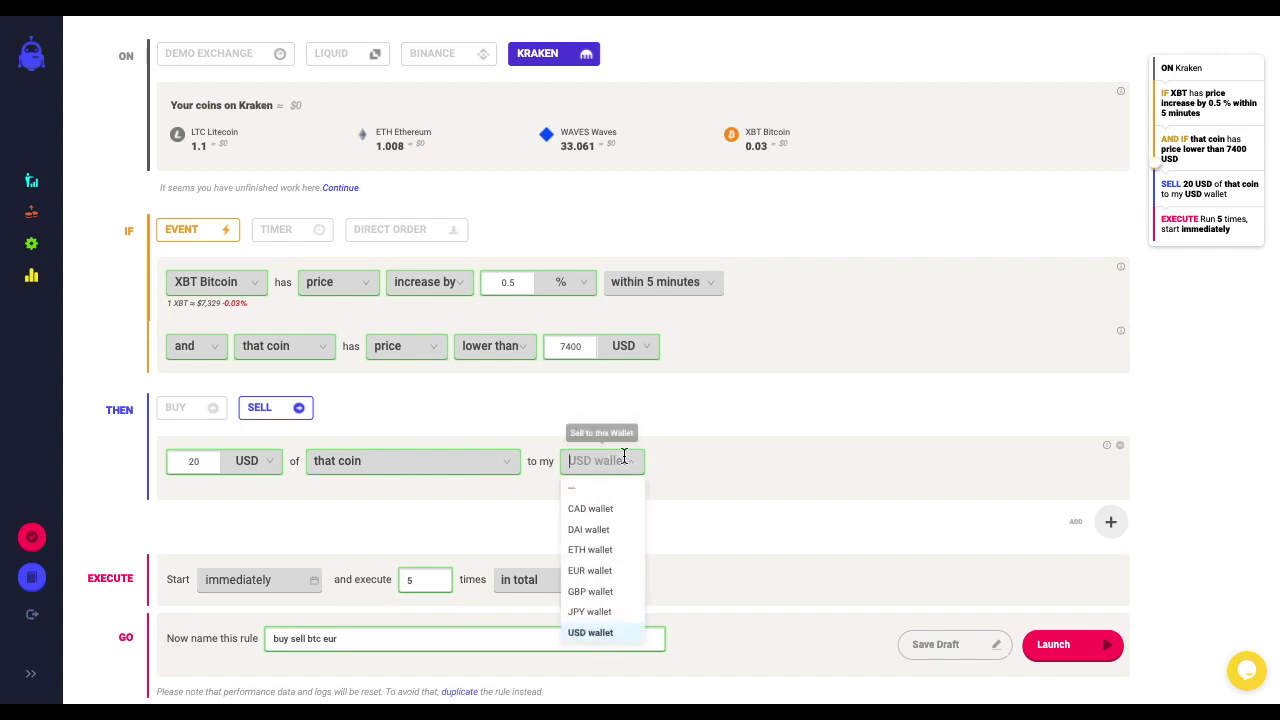
pyautogui.click(597, 571)
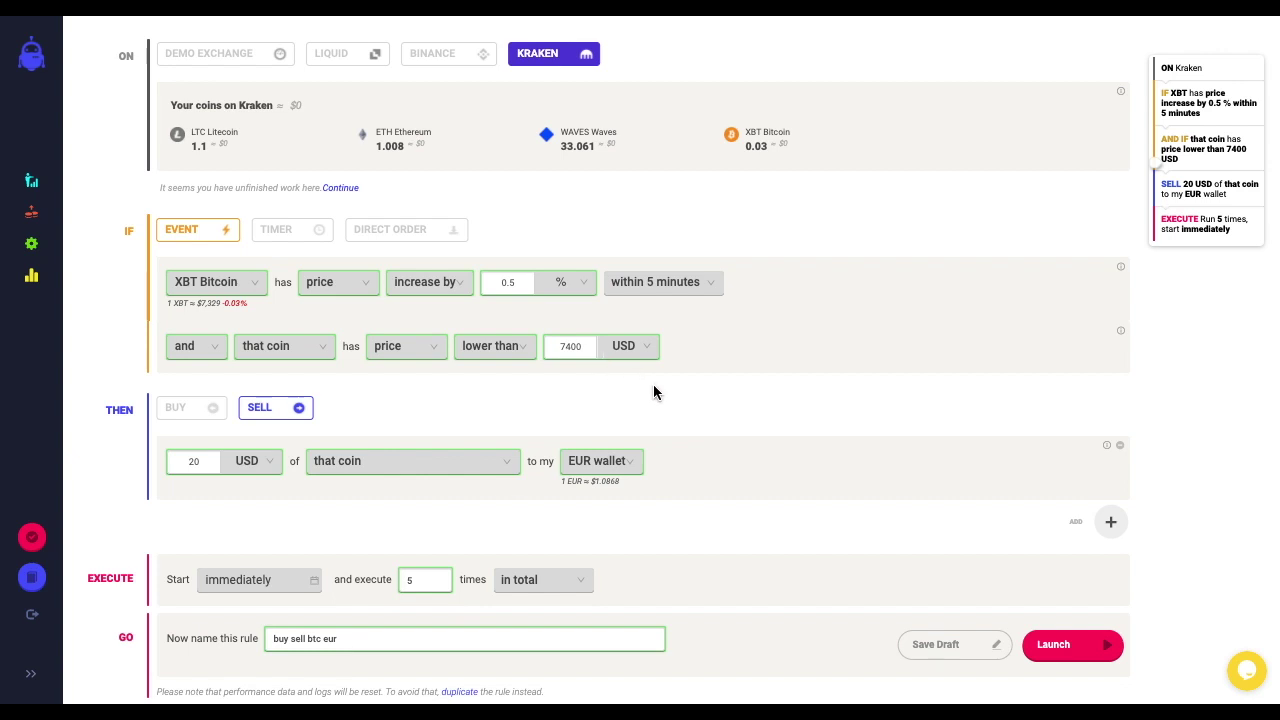
pyautogui.scroll(-1, 653, 392)
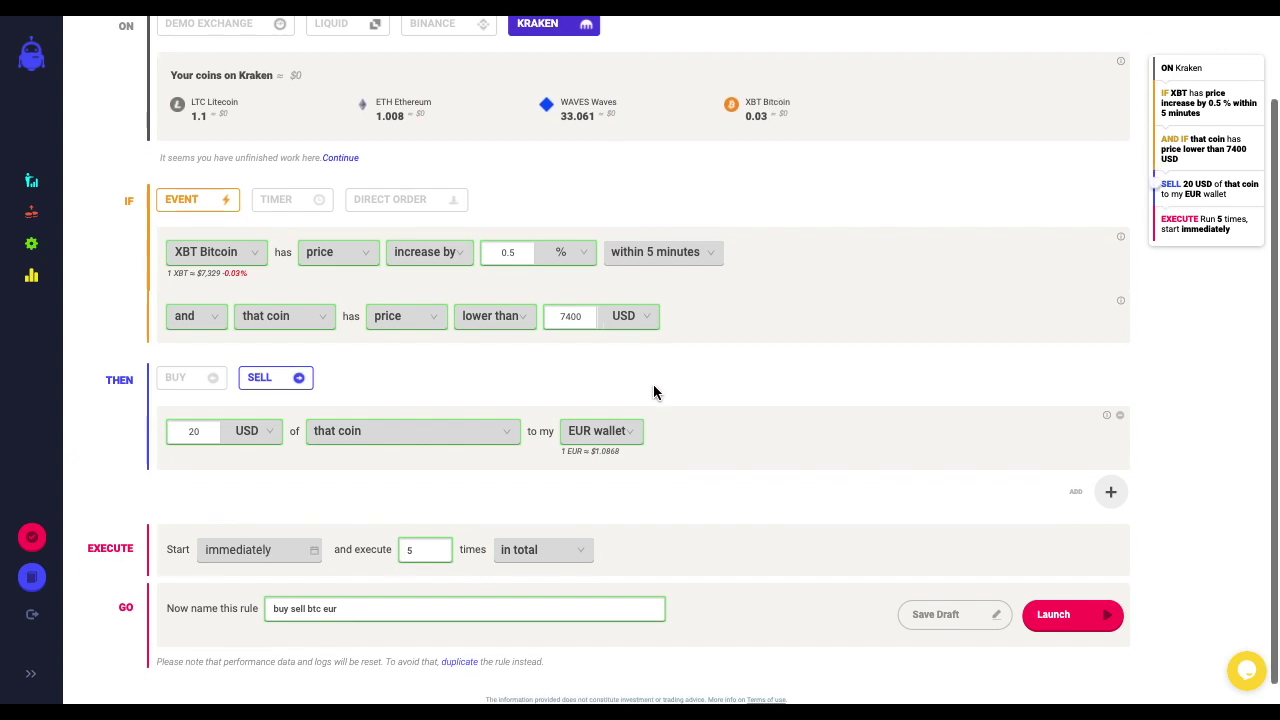